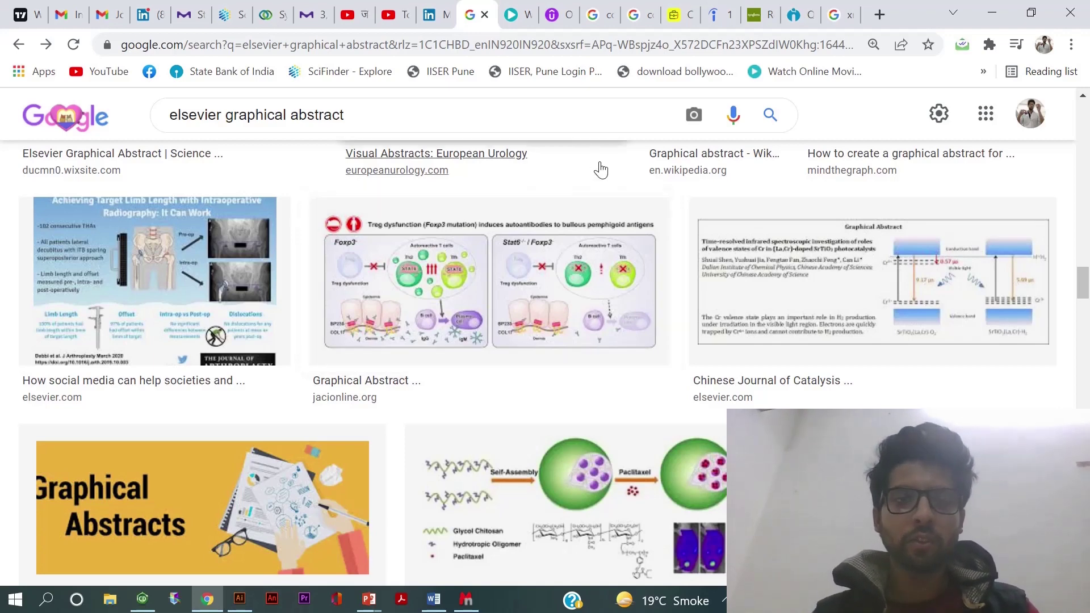
Preview the Northwestern 'Graphical Abstracts - Images and Source' tumour example in the 'elsevier graphical abstract' results.
scroll(554, 346, down, 5)
scroll(554, 347, down, 12)
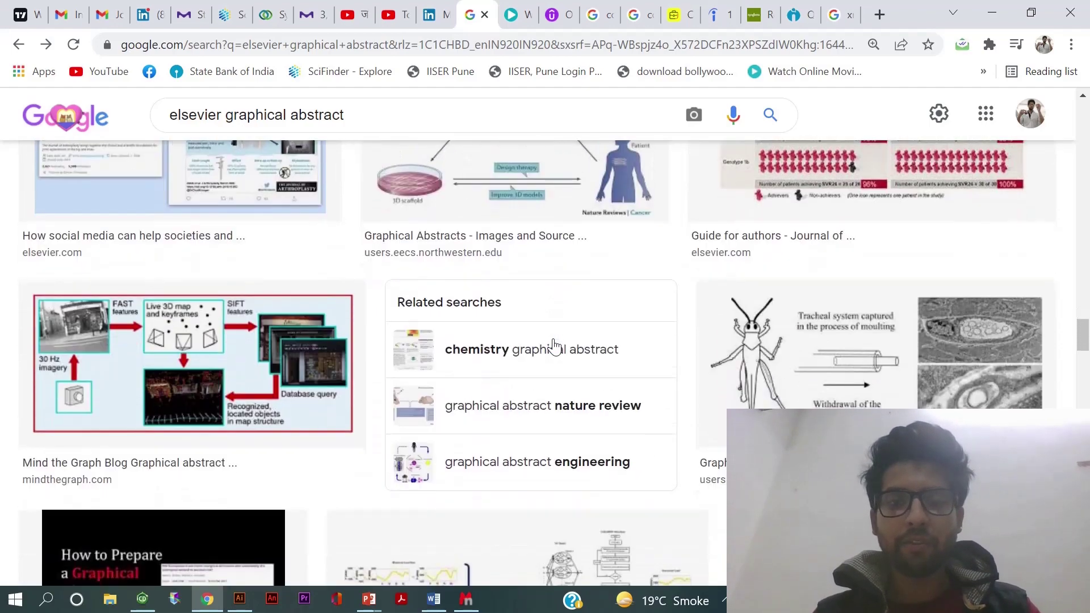
scroll(555, 346, up, 4)
click(554, 375)
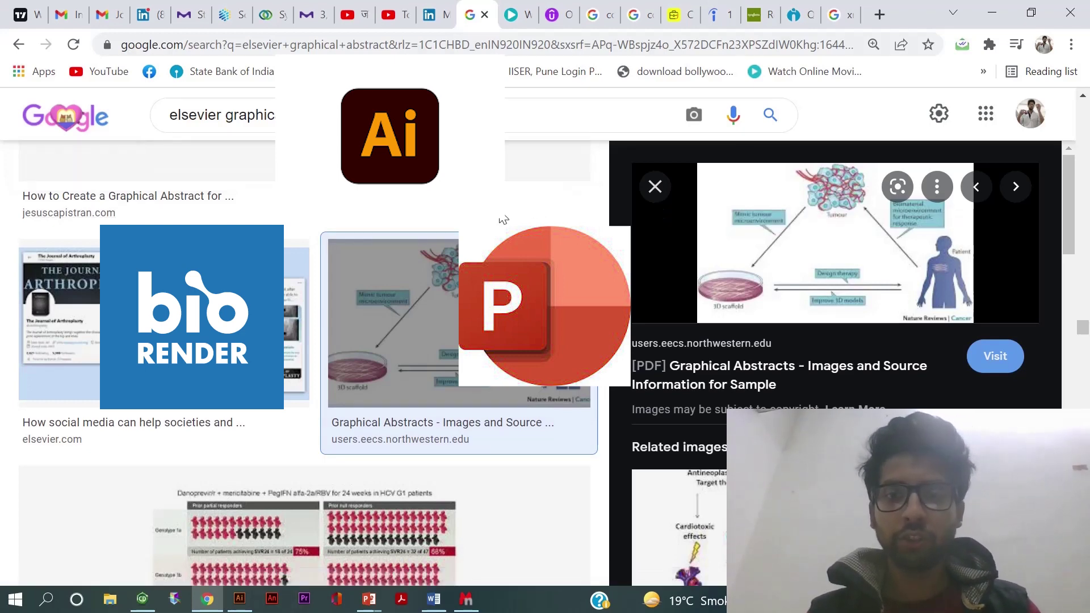
Search Google for 'biorender software' in a new tab and go to the BioRender website.
click(880, 13)
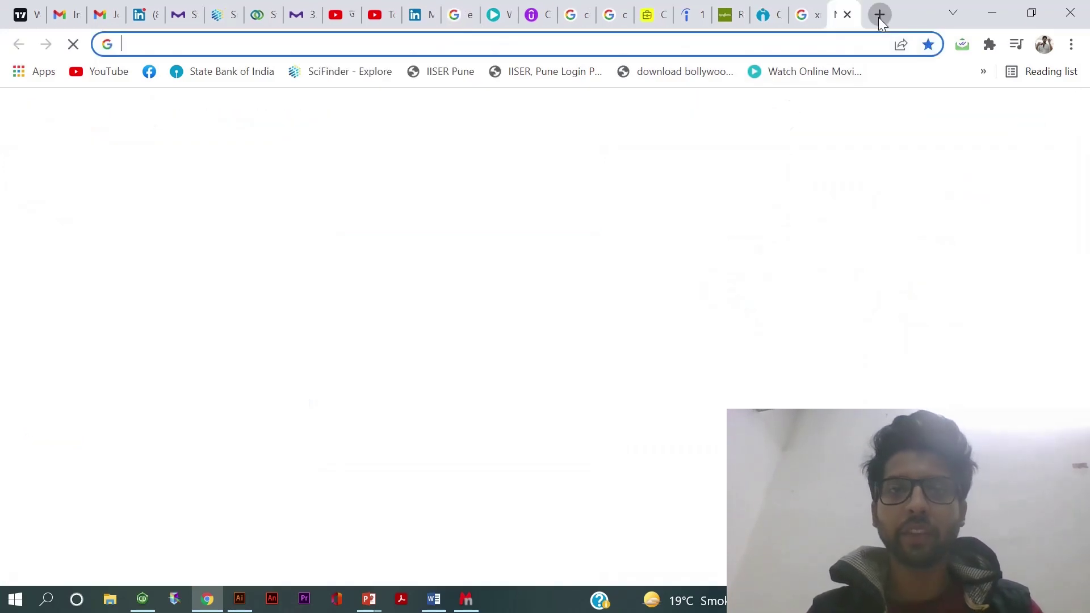
text(biore)
click(202, 108)
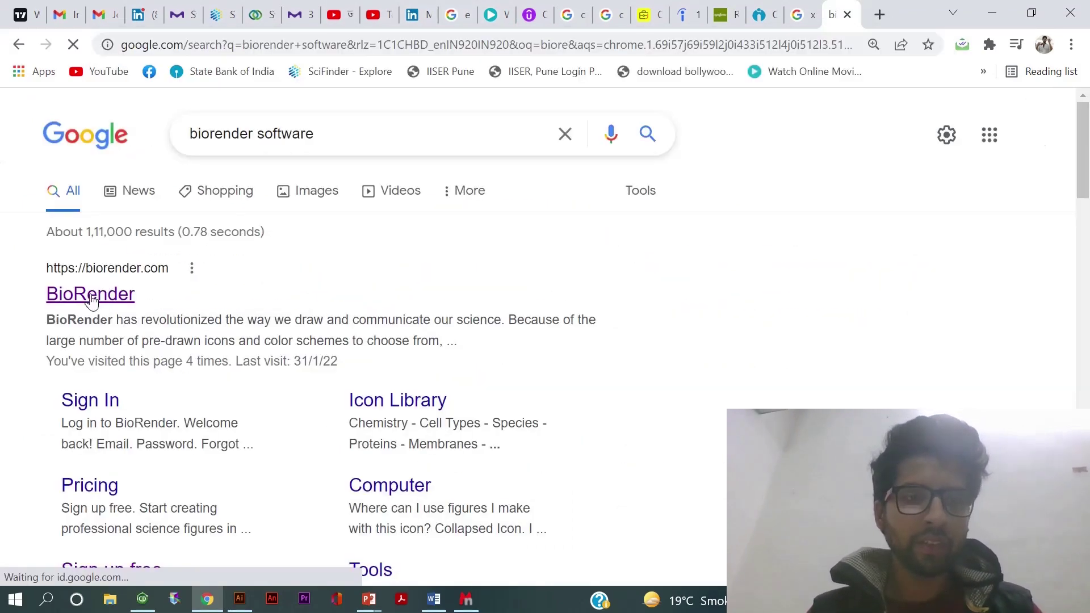
click(91, 296)
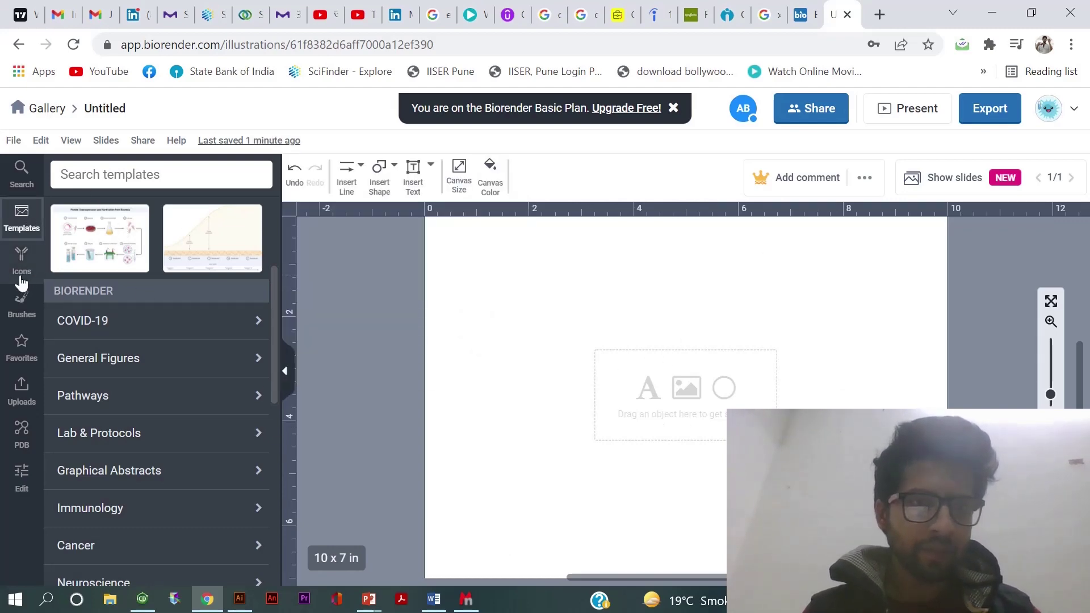
Search BioRender's icon library for 'mitochondria' to list its 48 icons, including 'Mitochondria (2D, hollow)'.
click(21, 266)
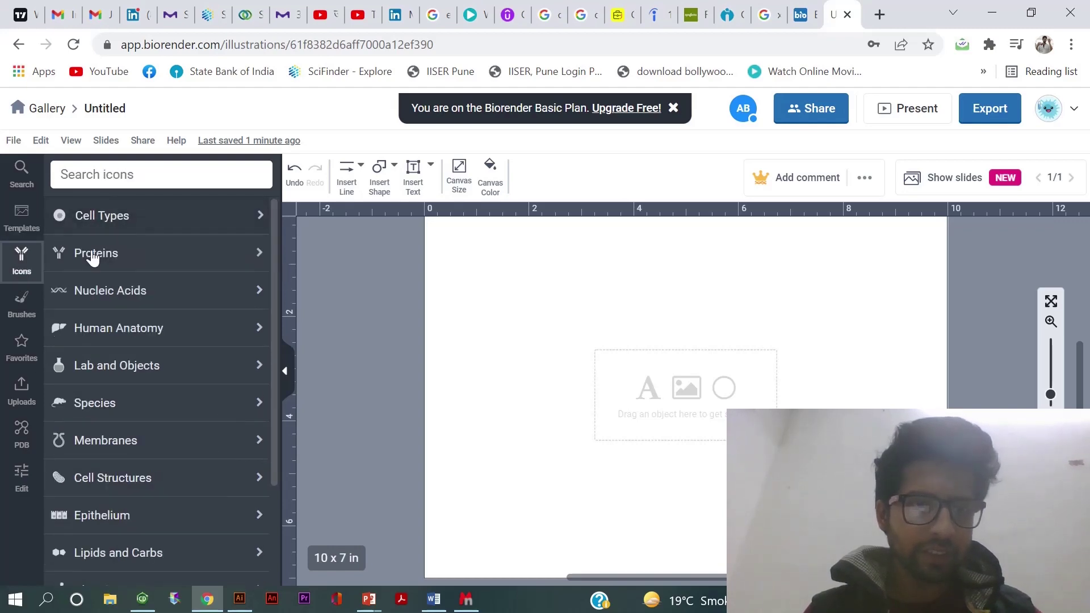
click(22, 306)
click(245, 176)
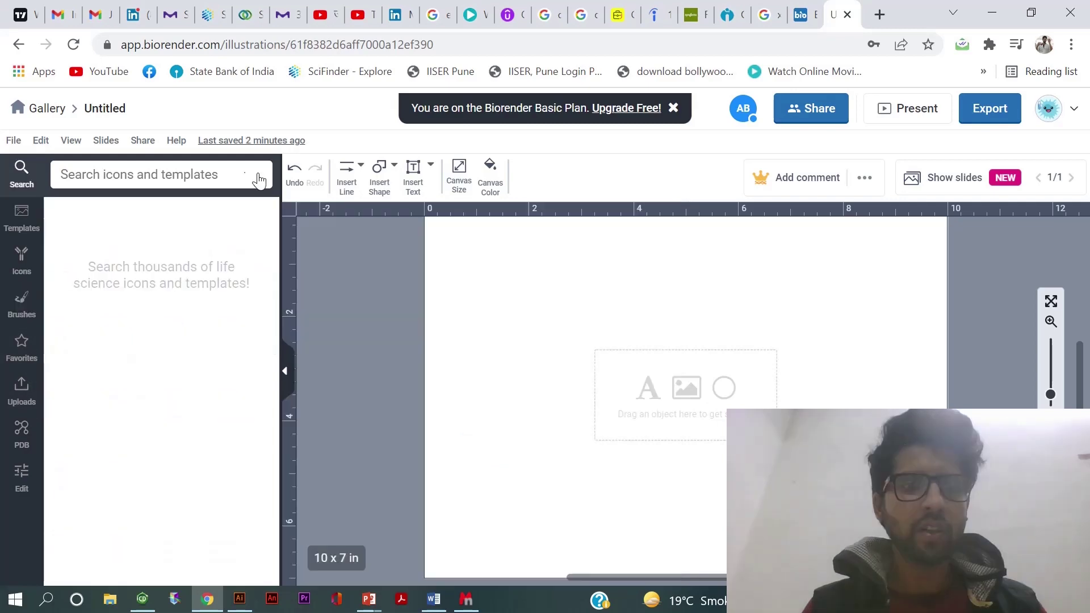
click(106, 173)
text(mi)
click(17, 277)
click(101, 175)
text(mitochondria)
mouse_move(272, 288)
mouse_down()
mouse_move(277, 345)
mouse_move(281, 278)
mouse_up()
mouse_move(232, 285)
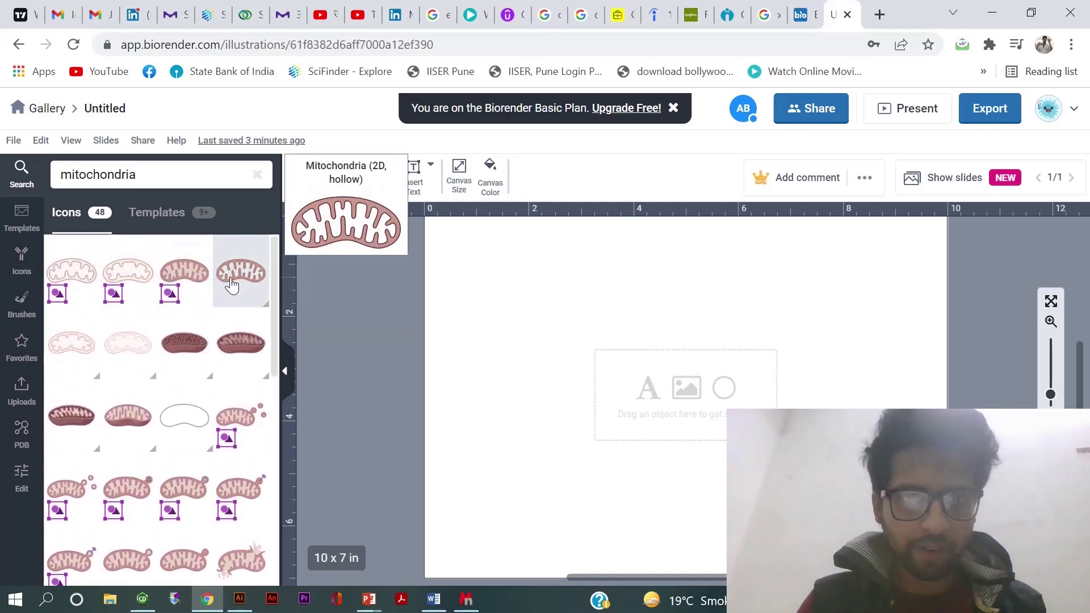
Place the 'Mitochondria (2D, hollow)' icon on the canvas, enlarge it slightly and give it the green preset.
drag(232, 286, 731, 275)
drag(657, 328, 659, 362)
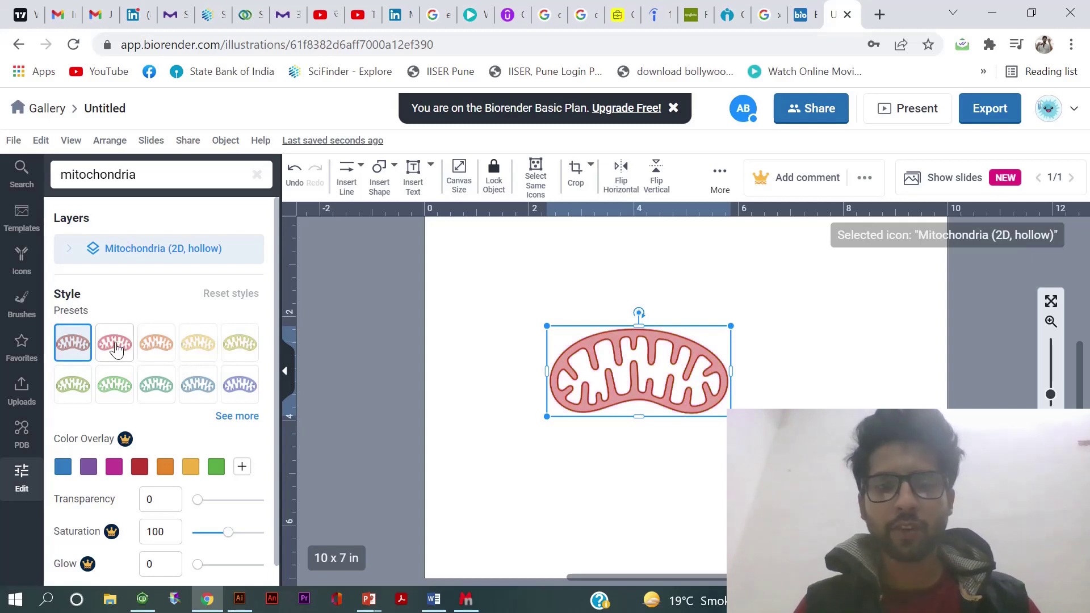
click(83, 398)
Replace the icon search query with 'human'.
click(615, 273)
key(BackSpace)
key(BackSpace)
text(human)
Place an enlarged rear-view adult male figure on the canvas and move the mitochondrion lower left.
scroll(274, 268, down, 3)
scroll(238, 278, up, 2)
mouse_move(190, 290)
drag(175, 307, 828, 350)
mouse_move(908, 235)
mouse_down()
mouse_move(935, 215)
mouse_move(918, 217)
mouse_up()
drag(862, 332, 854, 429)
drag(655, 366, 568, 432)
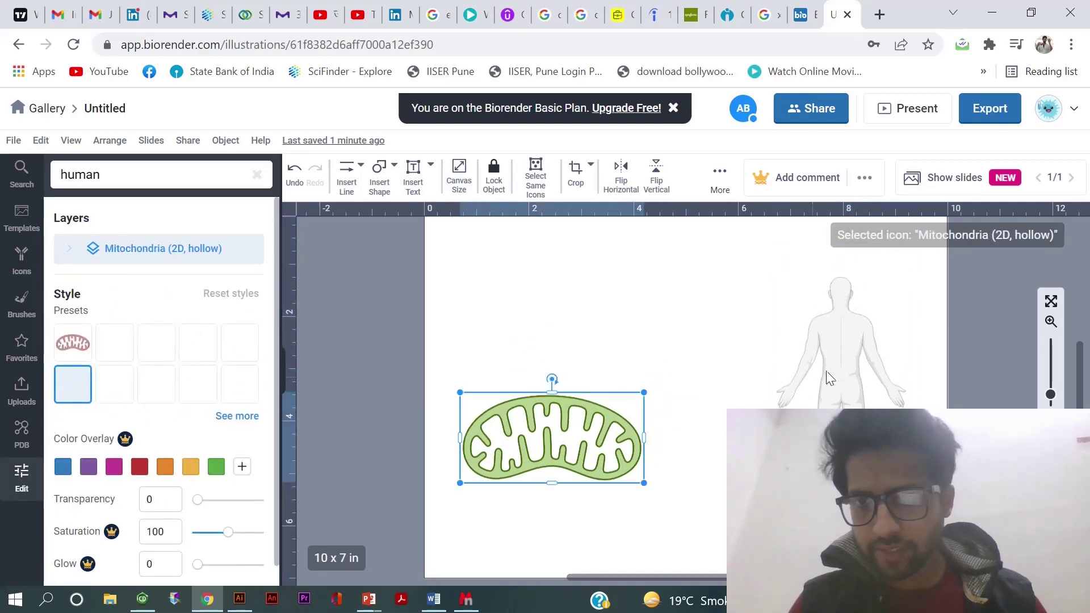
click(840, 369)
Search 'cell' and place an enlarged Cancer cell icon on the canvas.
click(139, 177)
key(ctrl+a)
key(BackSpace)
text(cell)
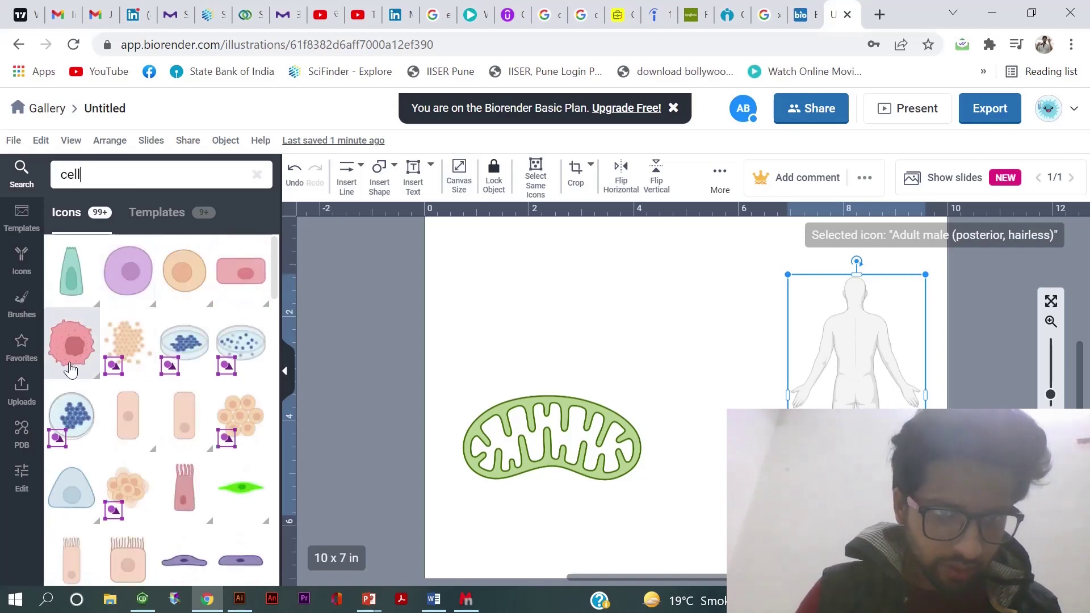
mouse_move(67, 356)
drag(67, 357, 714, 430)
drag(739, 396, 798, 333)
drag(747, 390, 720, 393)
Shrink the mitochondrion and nudge the cancer cell slightly left and down.
click(594, 416)
click(635, 414)
drag(641, 395, 579, 427)
click(663, 411)
drag(662, 412, 645, 417)
click(814, 357)
Replace the icon search query with 'arrow'.
double_click(120, 172)
text(arrow)
mouse_move(382, 243)
Add a plain arrow from the human figure toward the cancer cell and shift the cell up-left.
click(449, 245)
click(448, 238)
drag(470, 239, 795, 409)
mouse_move(800, 343)
mouse_down()
mouse_move(824, 332)
mouse_move(785, 337)
mouse_up()
drag(689, 396, 679, 377)
Run a second arrow from the cancer cell down to the mitochondrion, moved further lower left.
click(767, 337)
drag(767, 337, 773, 343)
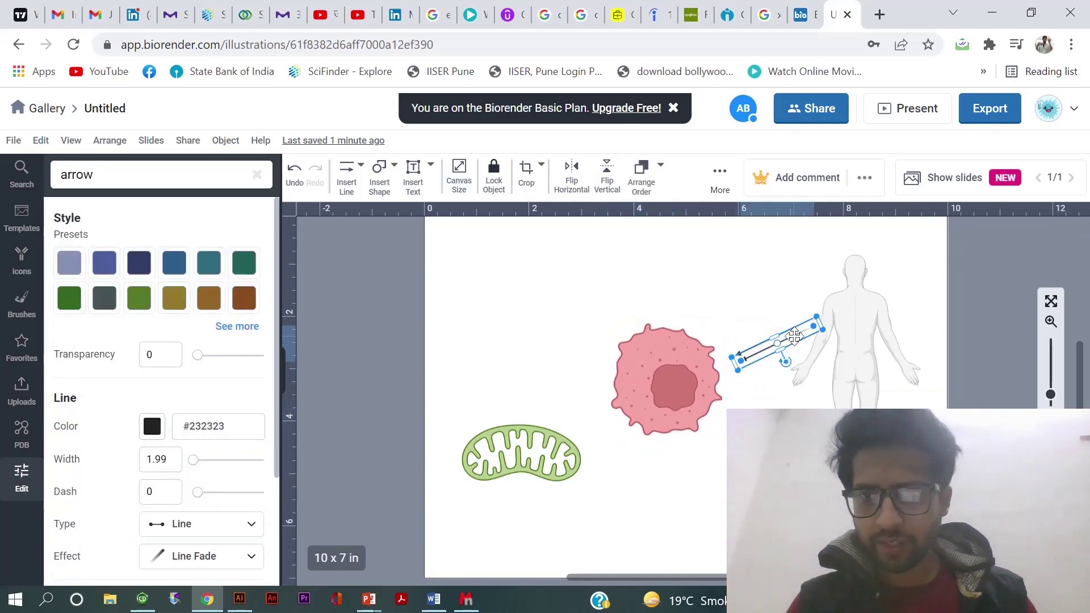
drag(723, 400, 593, 417)
drag(502, 450, 472, 464)
click(550, 294)
click(557, 431)
drag(557, 430, 553, 431)
click(530, 348)
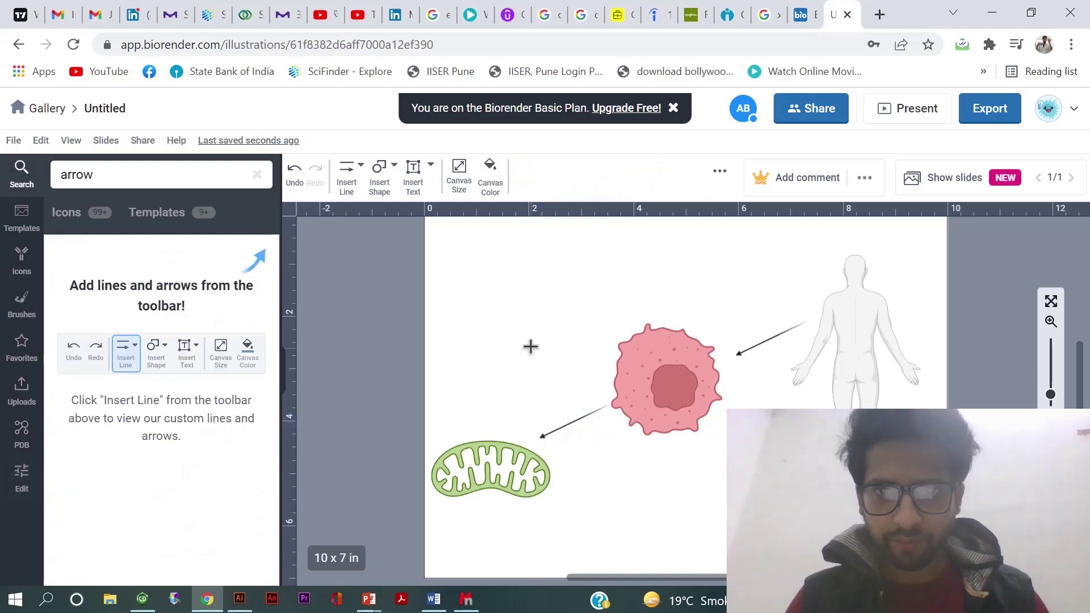
Add an 'Endosymbiosis' text label rotated to lie along the cell-to-mitochondrion arrow.
click(538, 409)
text(Endosymbiosis)
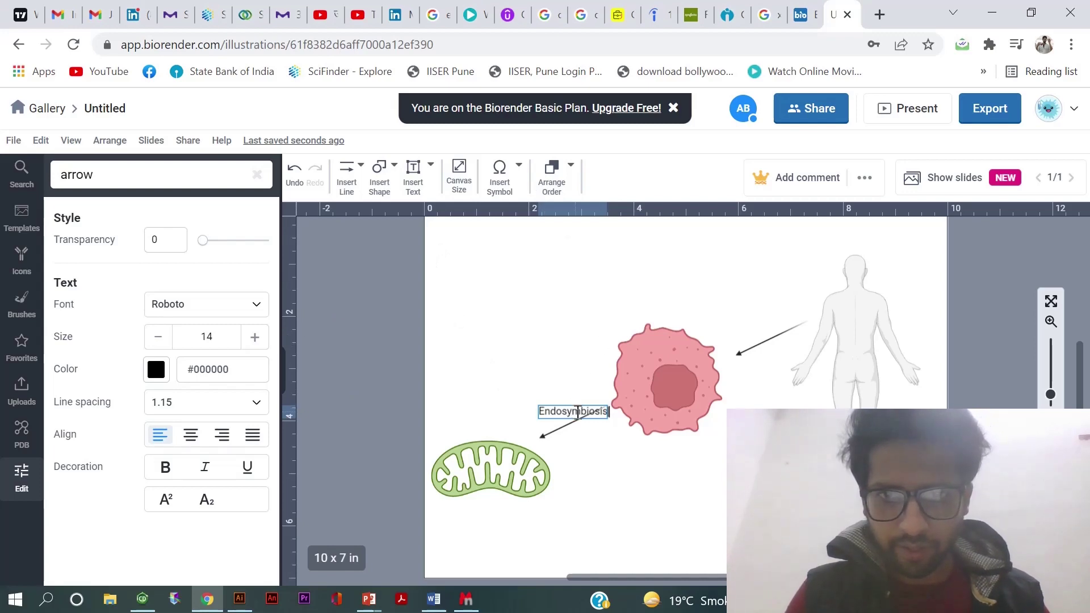
click(552, 392)
click(561, 410)
drag(548, 403, 534, 380)
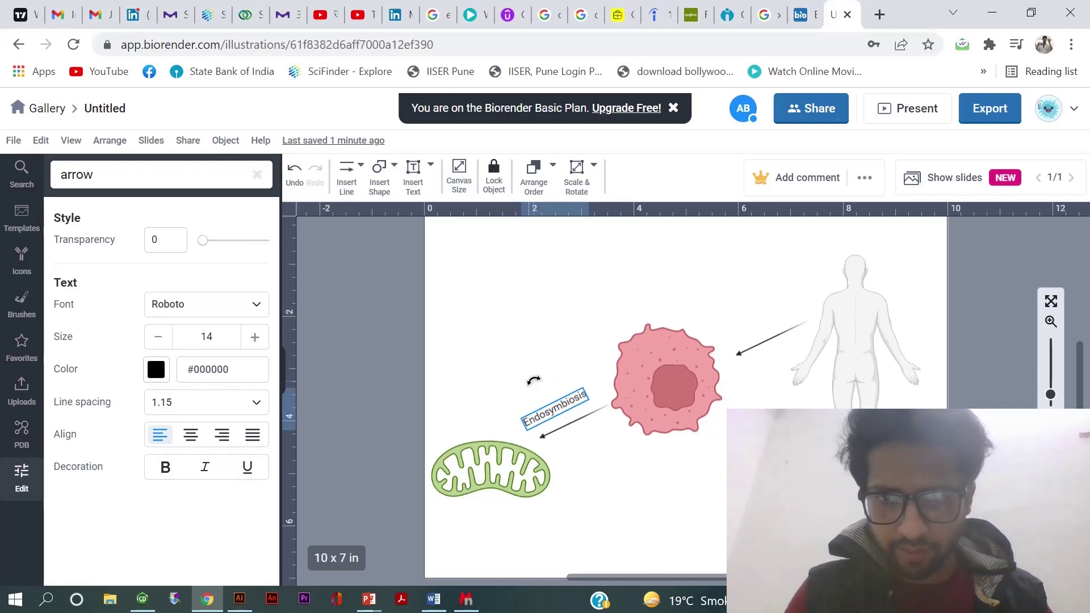
drag(533, 380, 535, 381)
drag(570, 402, 580, 402)
click(539, 326)
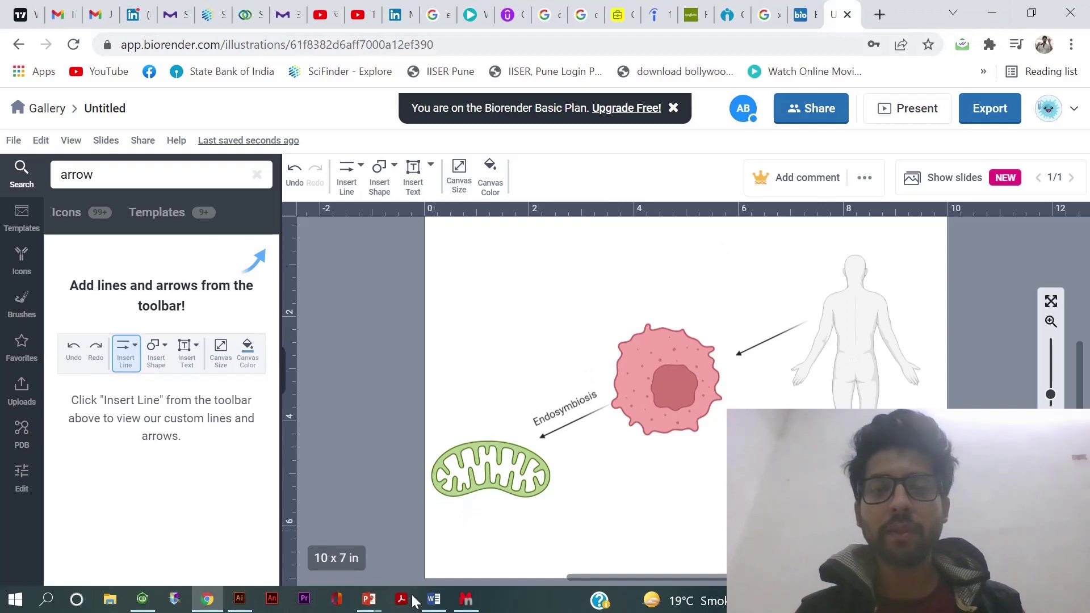
Drag the tumour graphical abstract image onto PowerPoint slide 1, enlarged and placed on the left.
click(487, 539)
click(208, 599)
click(434, 14)
drag(845, 255, 493, 252)
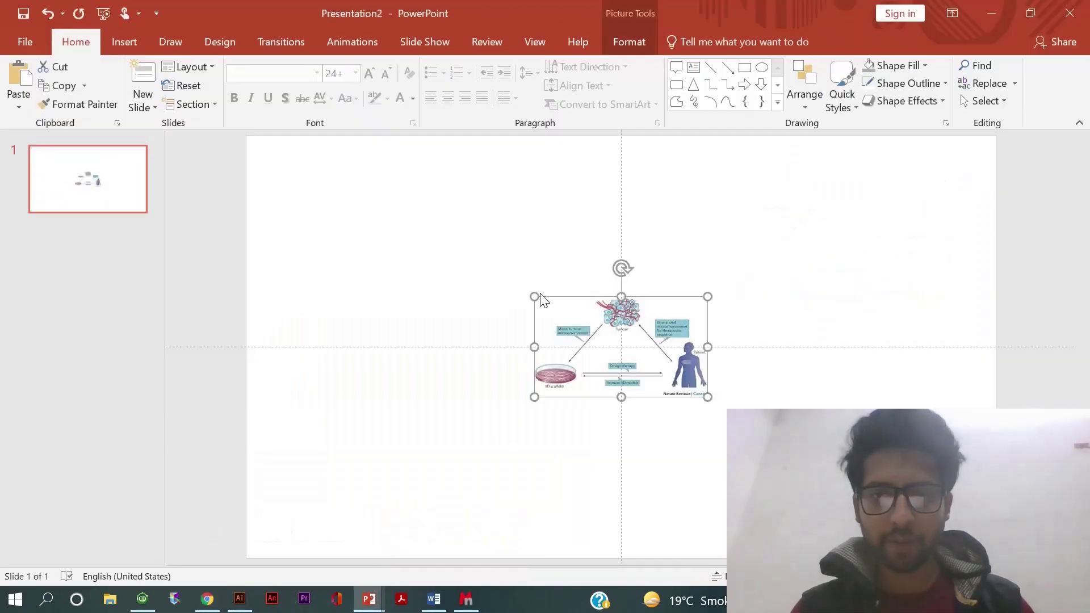
drag(534, 298, 394, 219)
drag(446, 272, 387, 258)
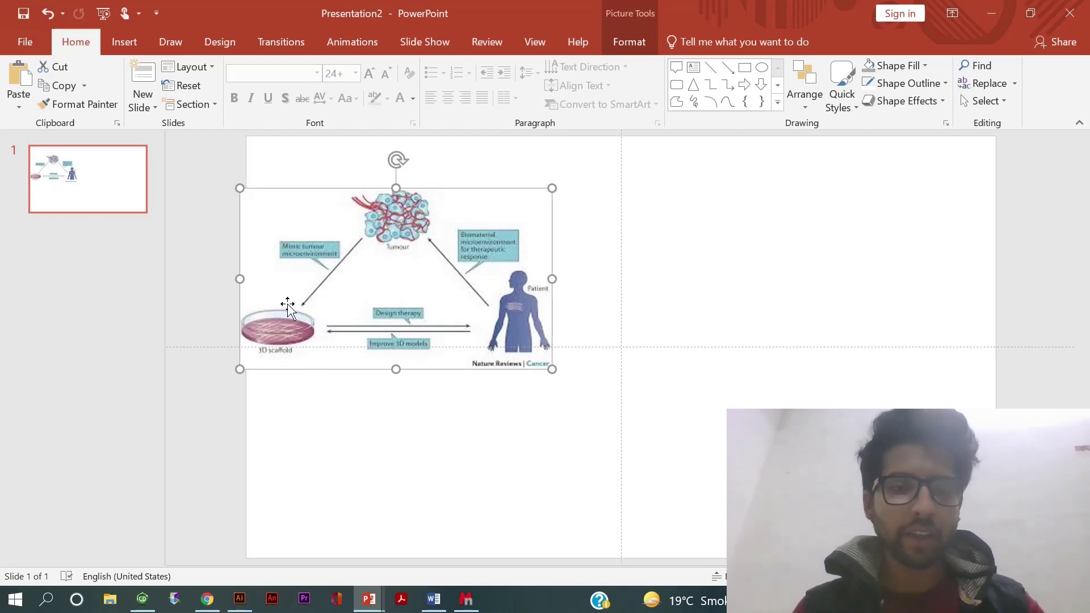
Search Google Images for 'cancer cells icon png' and preview the yellow cell-cluster picture.
click(207, 598)
click(348, 119)
key(BackSpace)
key(BackSpace)
key(BackSpace)
key(BackSpace)
key(BackSpace)
key(BackSpace)
key(BackSpace)
key(BackSpace)
key(BackSpace)
key(BackSpace)
key(BackSpace)
key(BackSpace)
key(BackSpace)
key(BackSpace)
key(BackSpace)
key(BackSpace)
key(BackSpace)
key(BackSpace)
key(BackSpace)
key(BackSpace)
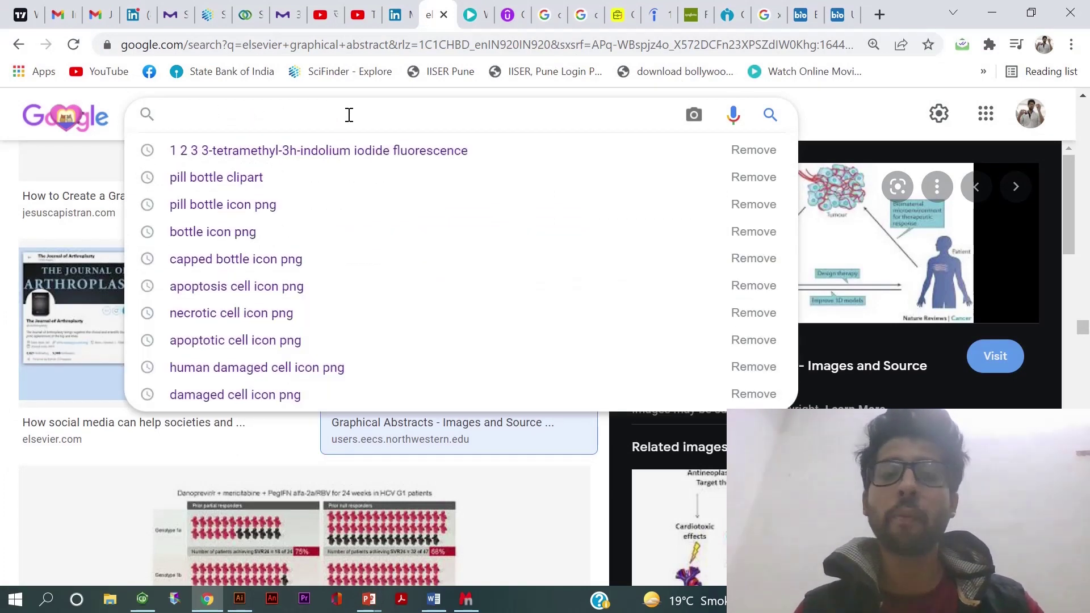
text(ancer c)
text(ells icon png)
key(Return)
drag(1083, 153, 1087, 193)
click(532, 474)
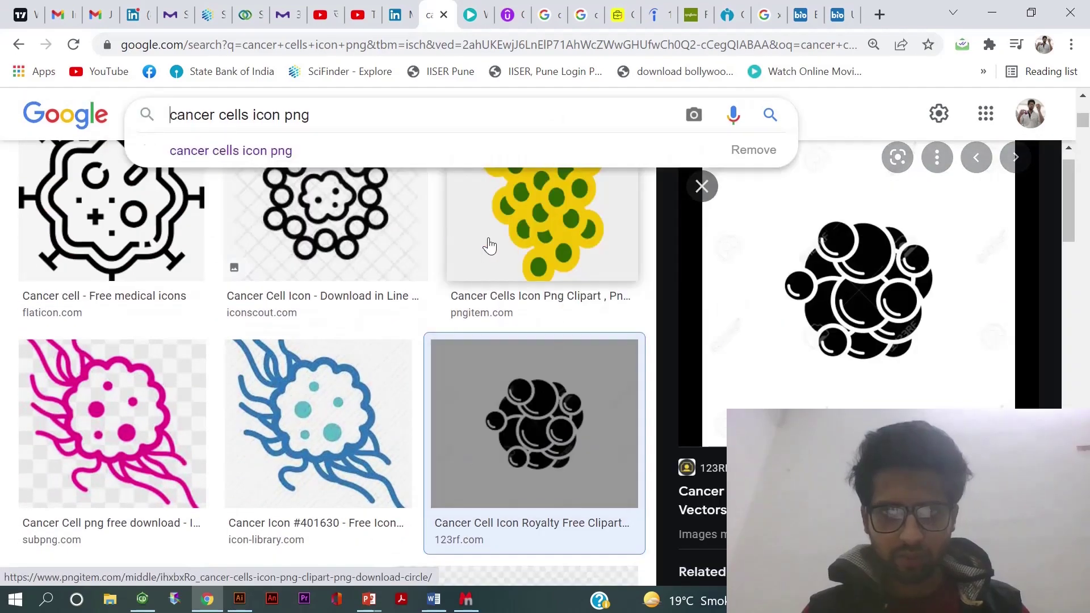
click(489, 244)
Drag the yellow cell-cluster into PowerPoint and mark the cells to keep and nuclei to remove in Remove Background.
drag(840, 279, 786, 319)
double_click(652, 273)
click(32, 98)
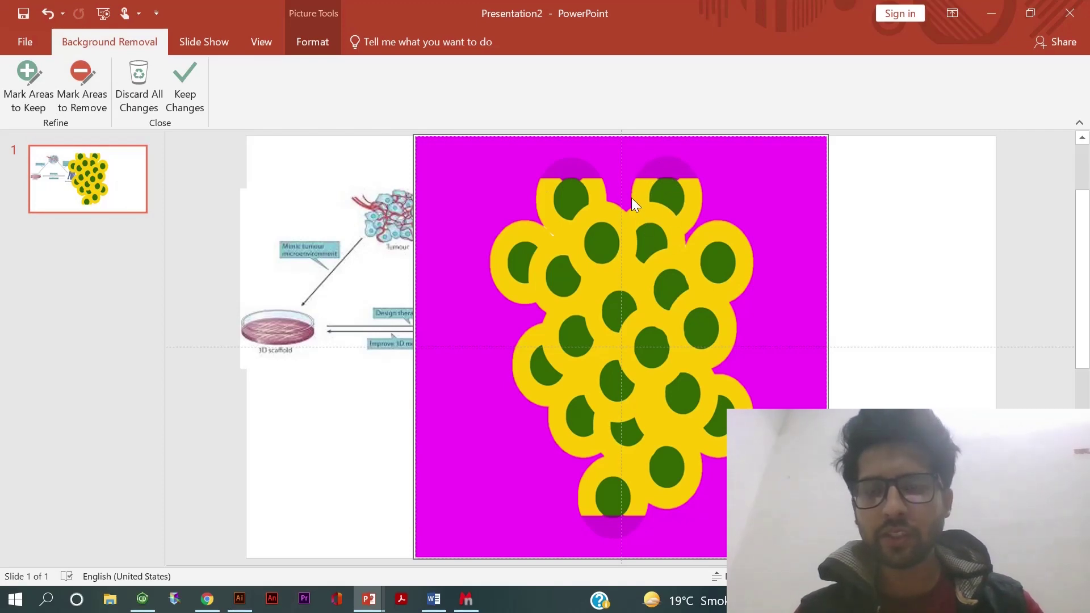
click(23, 100)
drag(660, 170, 683, 168)
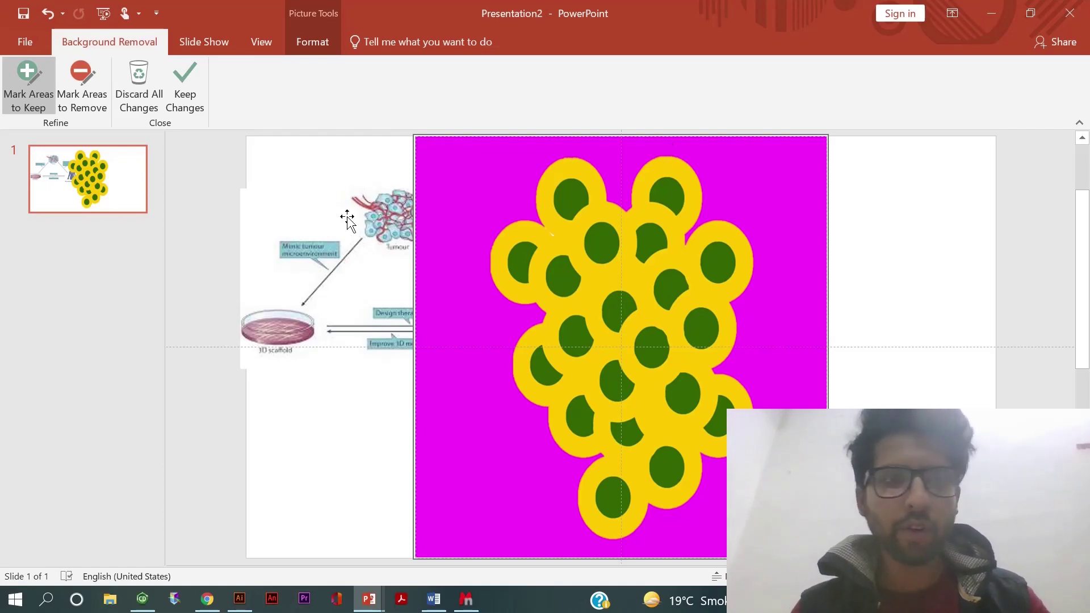
click(86, 90)
drag(571, 294, 571, 294)
drag(609, 252, 609, 252)
click(38, 73)
mouse_move(558, 254)
mouse_down()
mouse_move(570, 291)
mouse_move(611, 260)
mouse_up()
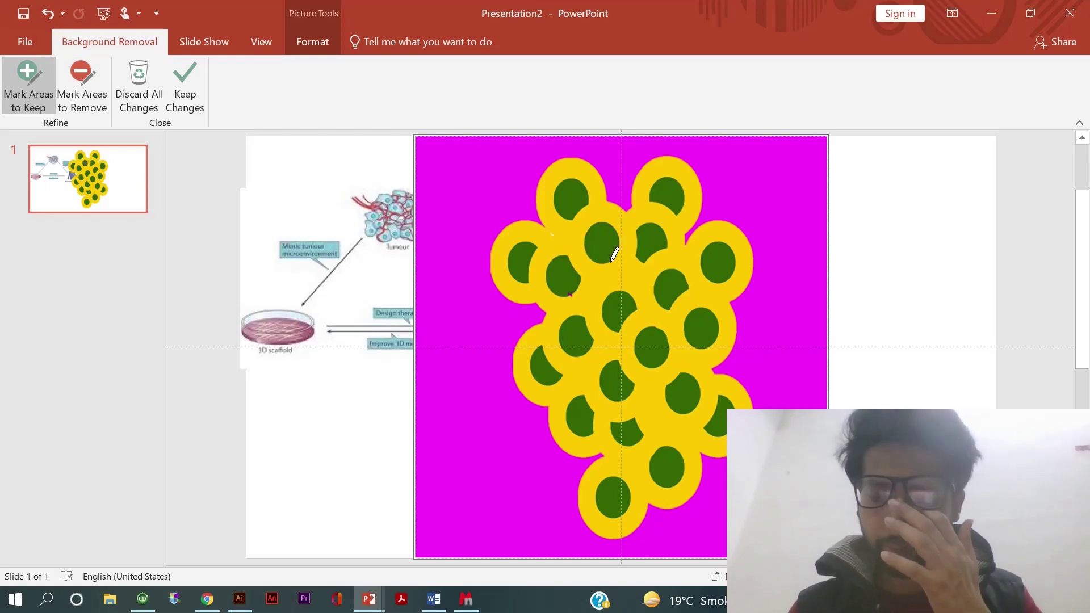
Keep the background removal, then shrink the cell cluster and move it below the Patient figure.
click(857, 264)
drag(824, 136, 586, 377)
drag(479, 408, 797, 284)
Rotate the cell-cluster picture a quarter turn and recolour it light peach.
drag(793, 178, 776, 249)
double_click(735, 250)
click(111, 86)
click(294, 523)
Enlarge the rotated cell cluster and move it lower on the slide.
click(711, 464)
click(848, 188)
drag(857, 158, 891, 141)
drag(810, 221, 795, 247)
Change the image search from 'cancer cells' to blood vessels and preview the red blood vessel picture.
click(207, 600)
key(BackSpace)
key(BackSpace)
key(BackSpace)
key(BackSpace)
key(BackSpace)
key(BackSpace)
key(BackSpace)
key(BackSpace)
key(BackSpace)
key(BackSpace)
key(BackSpace)
key(BackSpace)
text(blood)
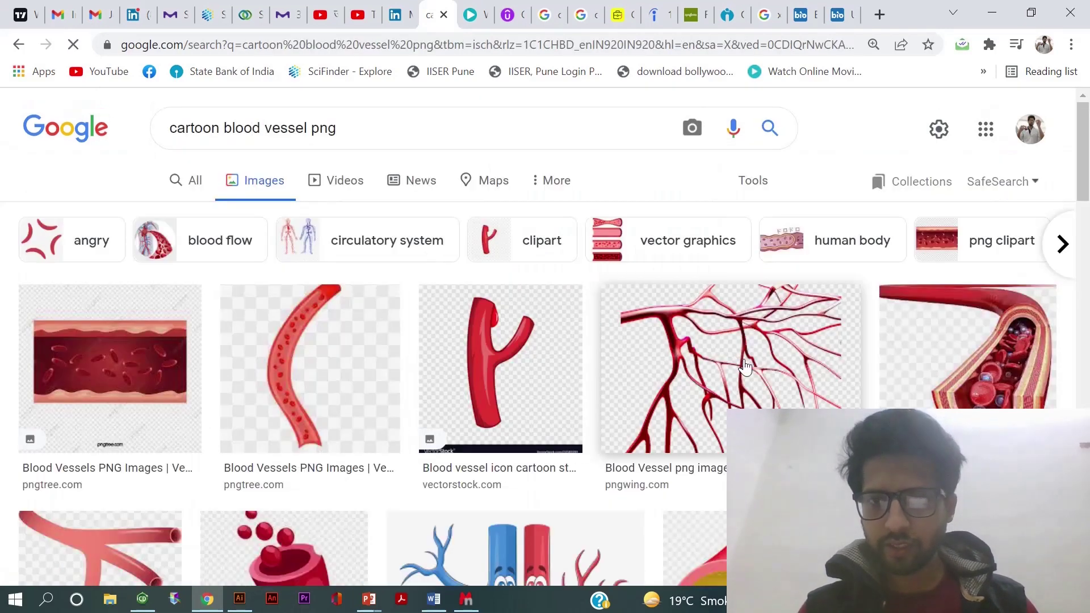
click(746, 366)
Bring the blood vessel image onto the slide and adjust its size.
drag(856, 299, 613, 311)
drag(859, 254, 793, 301)
drag(742, 348, 781, 338)
drag(666, 415, 711, 381)
drag(771, 292, 778, 307)
drag(802, 366, 802, 365)
key(ctrl+z)
Move the blood vessels over the peach cell cluster and fine-tune their size and position.
click(676, 231)
drag(661, 243, 925, 451)
drag(786, 282, 794, 384)
drag(793, 384, 773, 224)
drag(837, 154, 815, 178)
click(897, 242)
drag(745, 259, 761, 238)
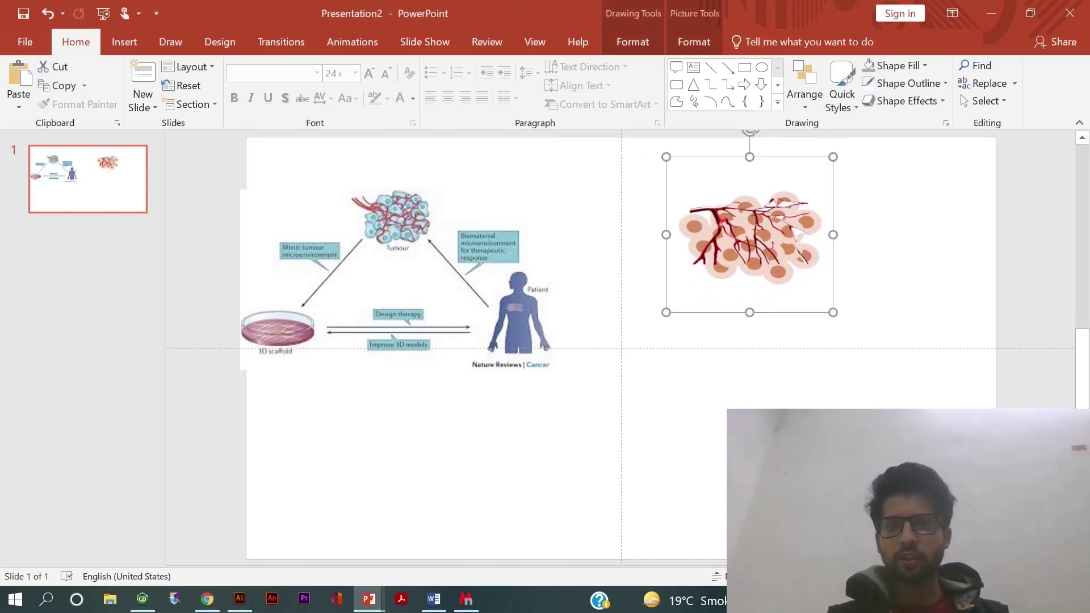
Search Google Images for 'human icon' and drag the blue human icon preview toward PowerPoint.
click(208, 599)
click(257, 114)
key(ctrl+BackSpace)
key(ctrl+BackSpace)
key(ctrl+BackSpace)
text(human icon)
key(Return)
drag(1086, 174, 1087, 231)
click(317, 295)
drag(874, 318, 656, 389)
Place the human icon on the slide and remove its background, keeping the head.
click(912, 394)
double_click(574, 393)
click(29, 101)
click(27, 85)
drag(648, 206, 648, 206)
click(943, 294)
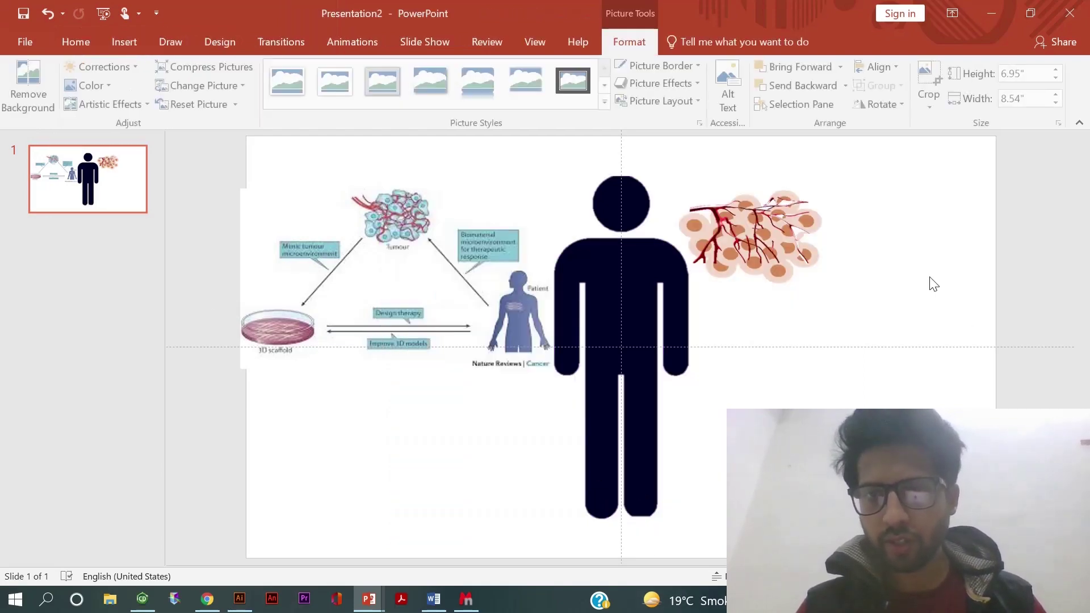
Shrink the human figure and position it below right of the tumour picture.
click(652, 312)
drag(863, 153, 591, 350)
drag(508, 419, 909, 322)
drag(995, 264, 968, 287)
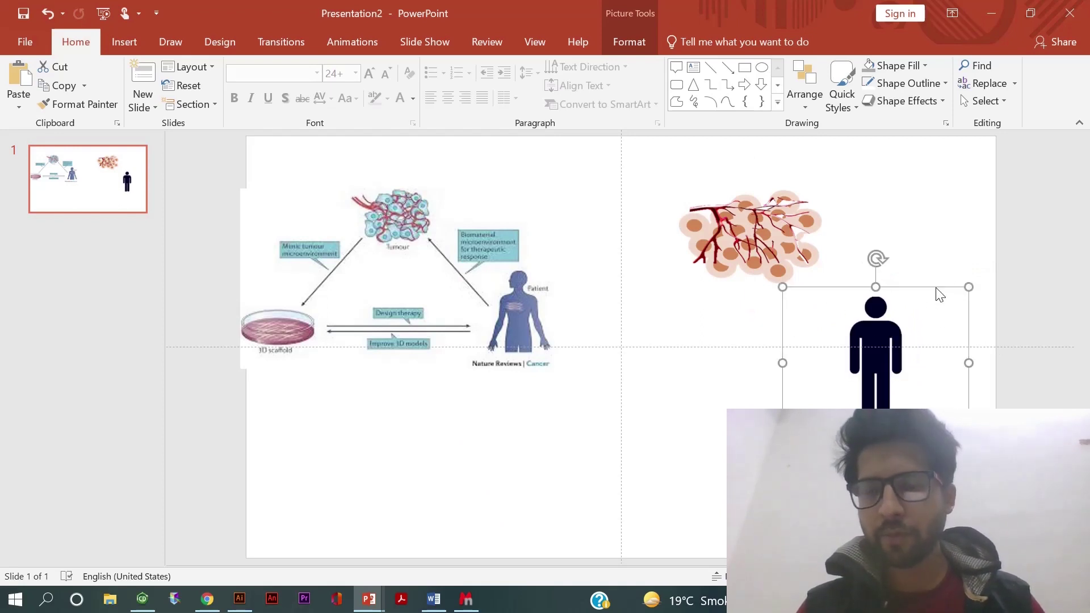
drag(900, 342, 918, 326)
Recolour the human figure light blue (Blue Accent 5 Light).
double_click(896, 361)
click(90, 85)
click(535, 469)
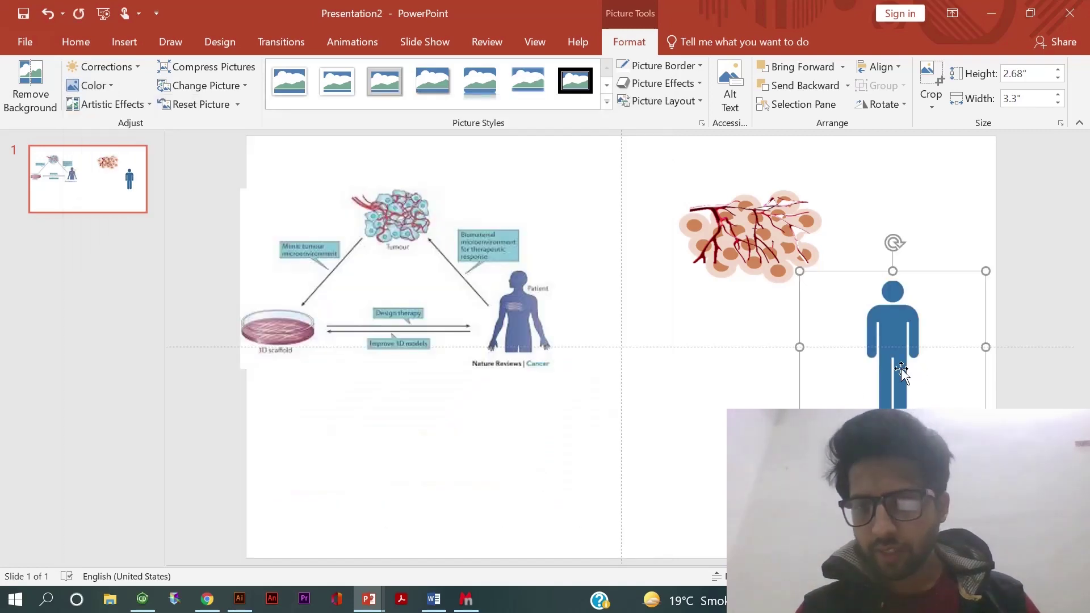
click(795, 309)
Move the tumour picture up slightly and shift the human figure right.
click(786, 210)
drag(785, 206, 775, 212)
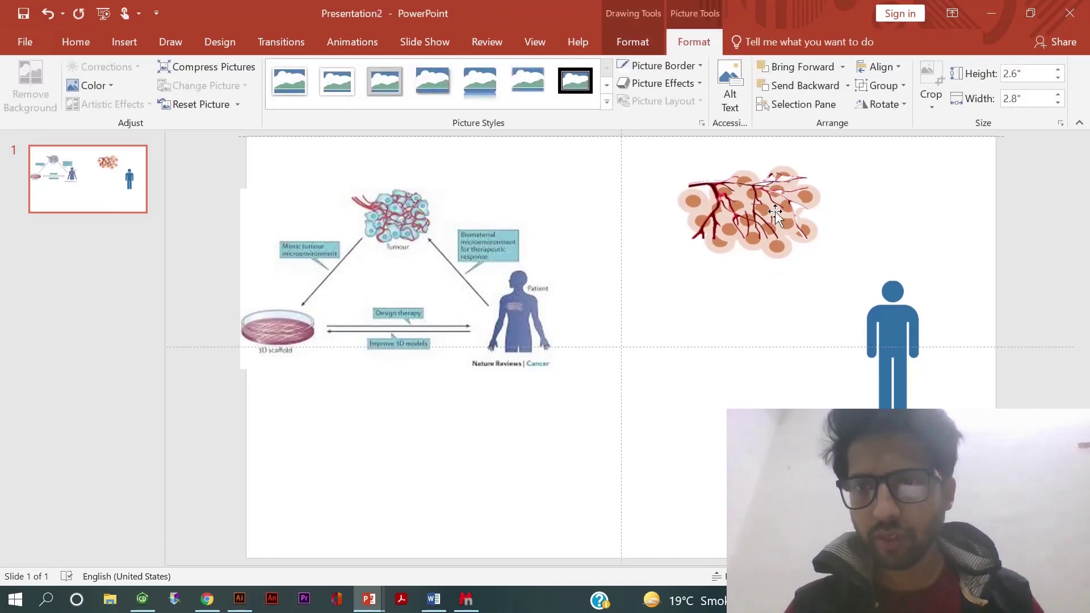
drag(892, 321, 903, 321)
Find a red petri dish clip-art image in Google Images and drag it toward the slide.
click(207, 599)
click(220, 101)
scroll(790, 369, down, 1)
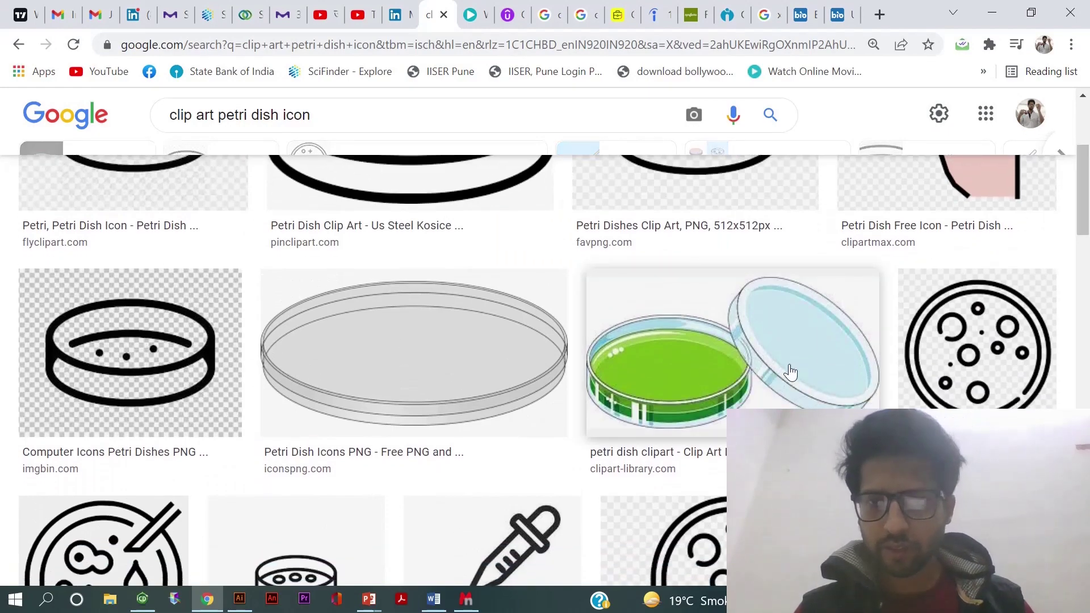
click(791, 371)
scroll(1065, 230, down, 5)
click(985, 290)
drag(844, 305, 660, 366)
Shrink the petri dish, align its middle with the human figure, and draw an arrow toward the dish.
drag(717, 314, 697, 323)
shift+click(900, 369)
click(622, 39)
click(898, 67)
click(920, 170)
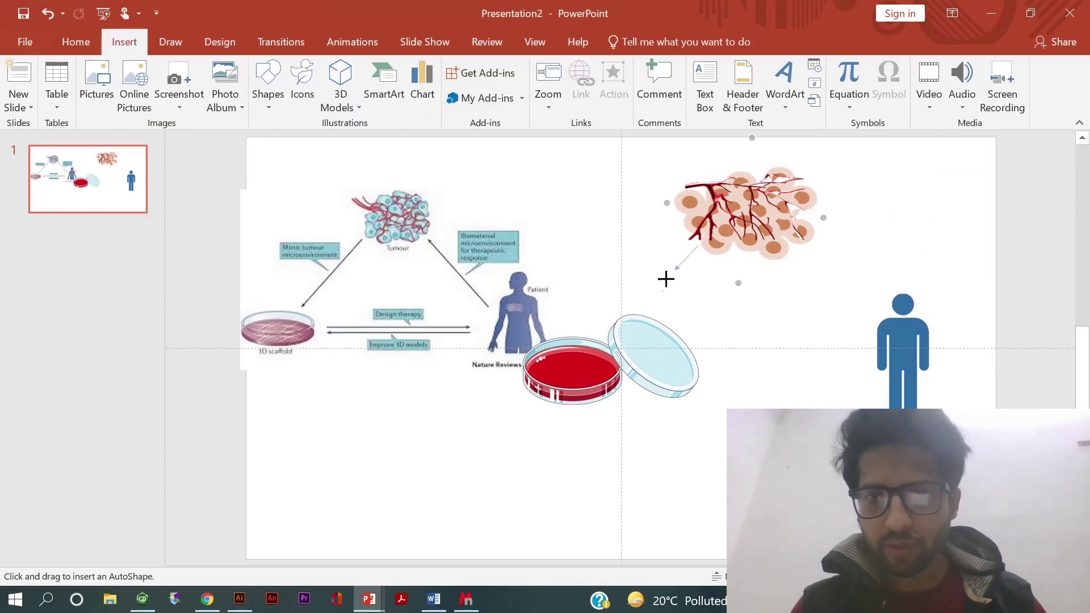
drag(666, 279, 644, 304)
Make the arrow a 3 pt black line and attach its end to the dish.
click(463, 83)
mouse_move(460, 288)
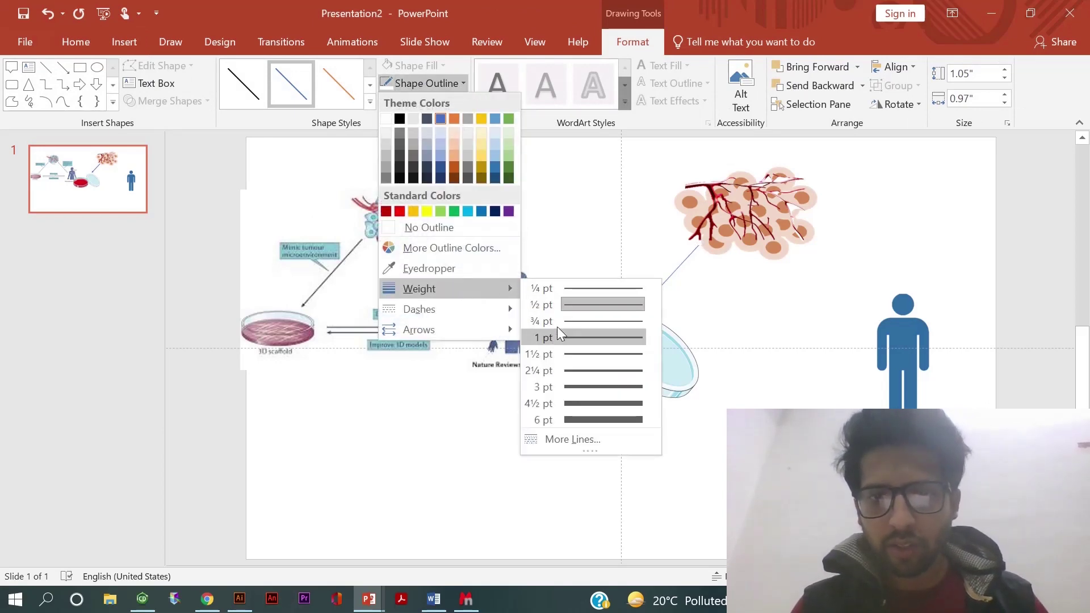
click(594, 390)
click(465, 83)
click(400, 124)
drag(645, 303, 640, 306)
Copy the arrow to point from figure to tumour and lay paired horizontal arrows between dish and figure.
drag(681, 278, 856, 301)
drag(826, 336, 843, 271)
key(ctrl+v)
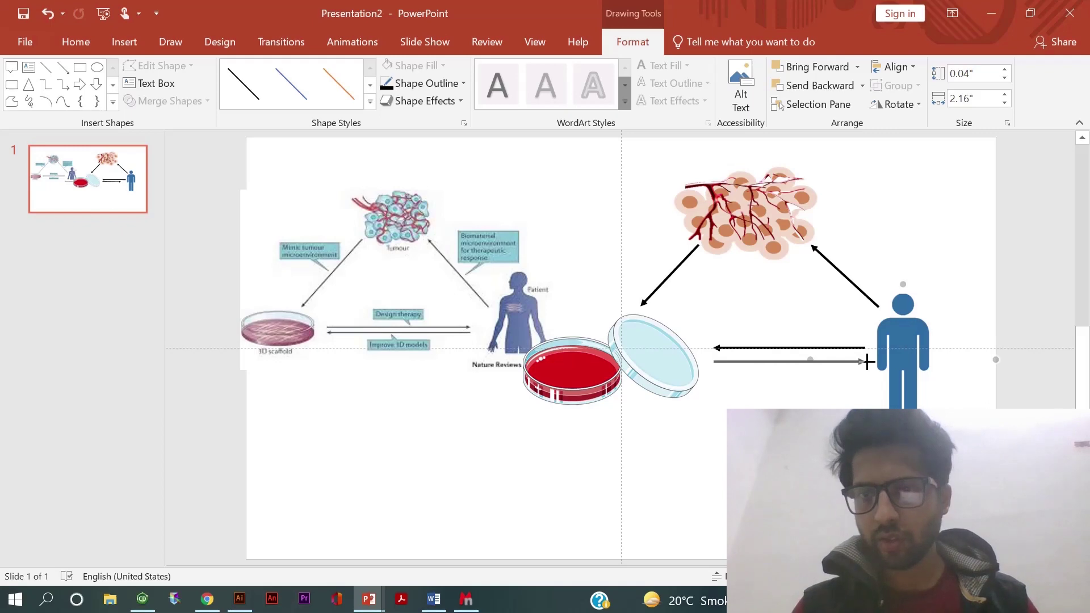
drag(867, 362, 865, 362)
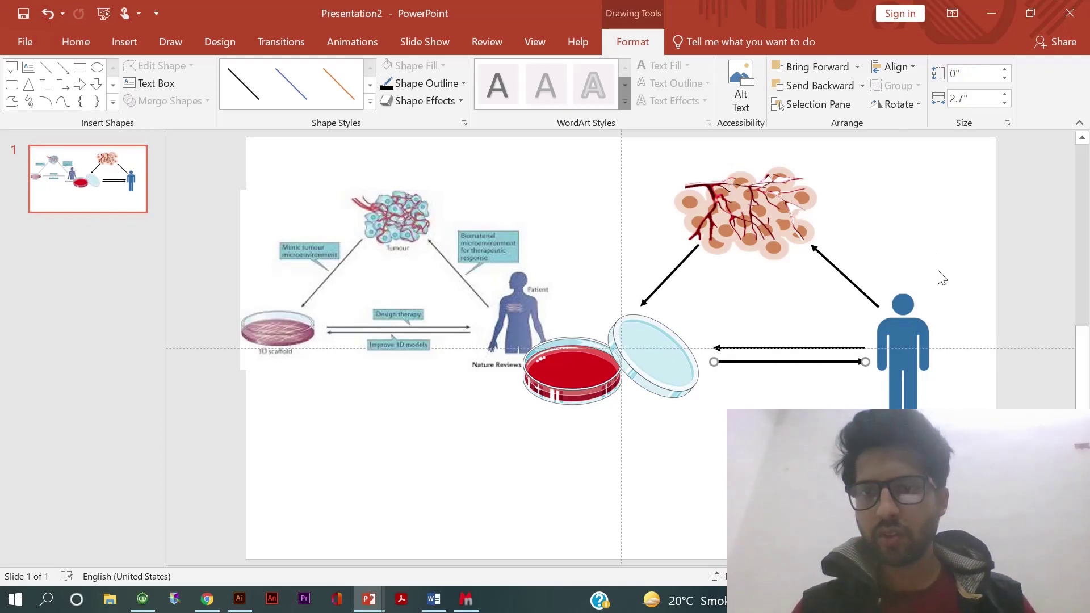
Draw a callout shape above the human figure and paste the label text into it.
click(115, 48)
click(268, 91)
click(260, 141)
drag(864, 213, 1000, 276)
click(705, 85)
click(897, 248)
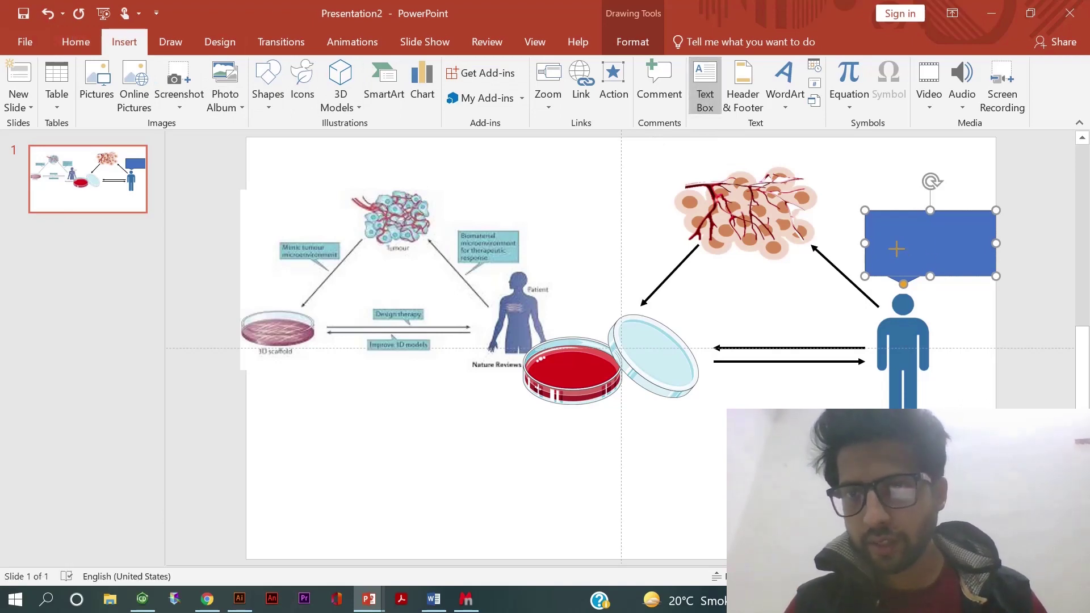
text(Biomaterial microenvironment For therapeutic response)
Make the callout text black, fill it light blue, nudge it, and duplicate it.
drag(960, 273, 860, 213)
click(80, 43)
click(400, 101)
click(879, 212)
click(924, 67)
click(949, 194)
drag(897, 206, 870, 196)
key(ctrl+d)
Place and resize the copied callout left of the tumour as 'Mimic tumor microenvironment'.
drag(957, 210, 640, 203)
key(Delete)
drag(584, 241, 838, 238)
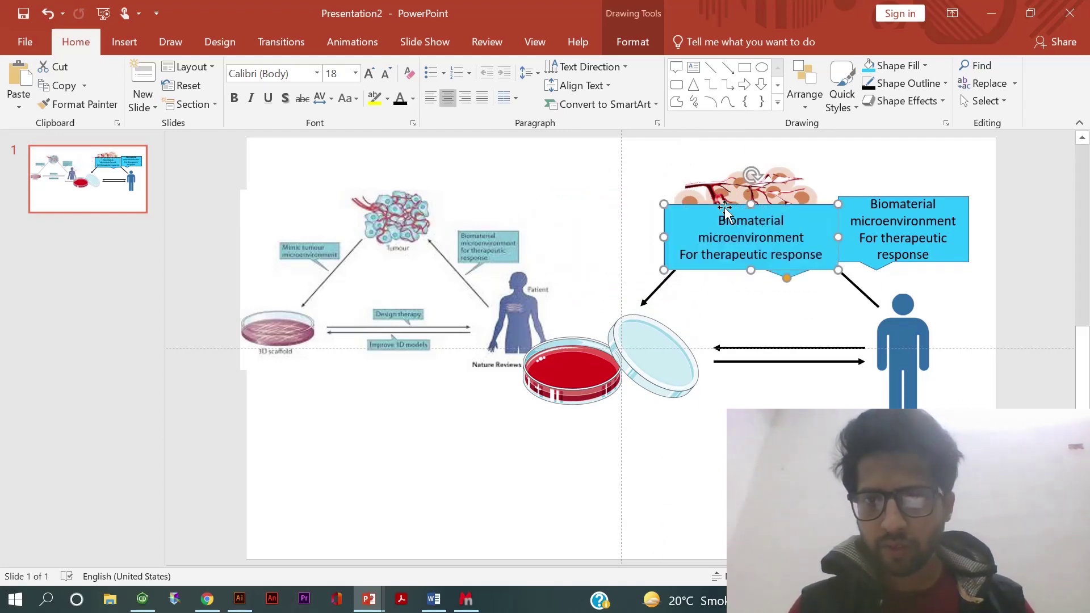
drag(716, 205, 560, 208)
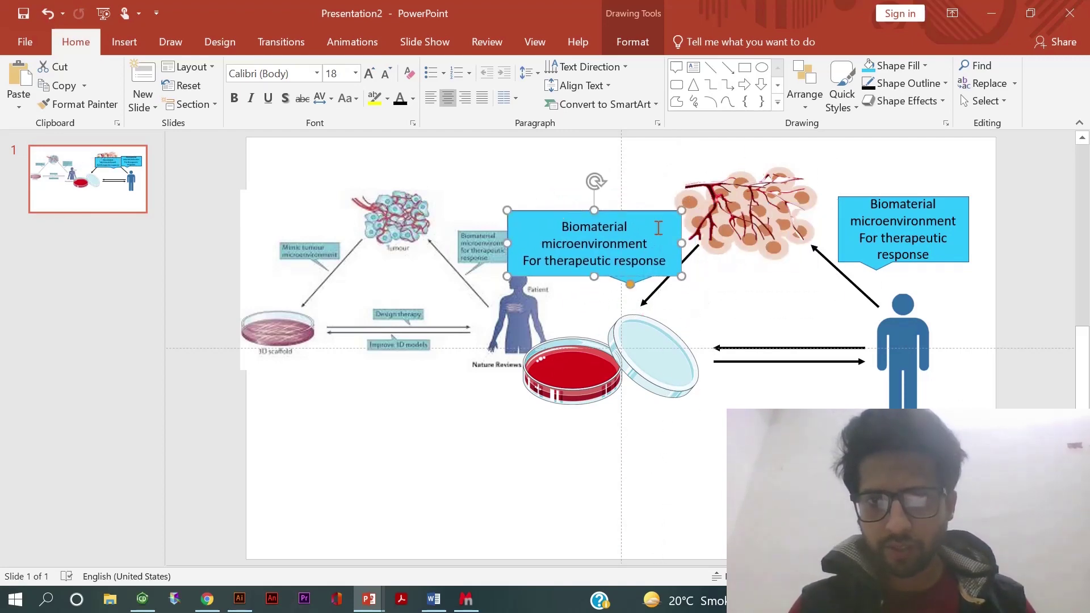
drag(681, 244, 647, 245)
drag(603, 211, 631, 216)
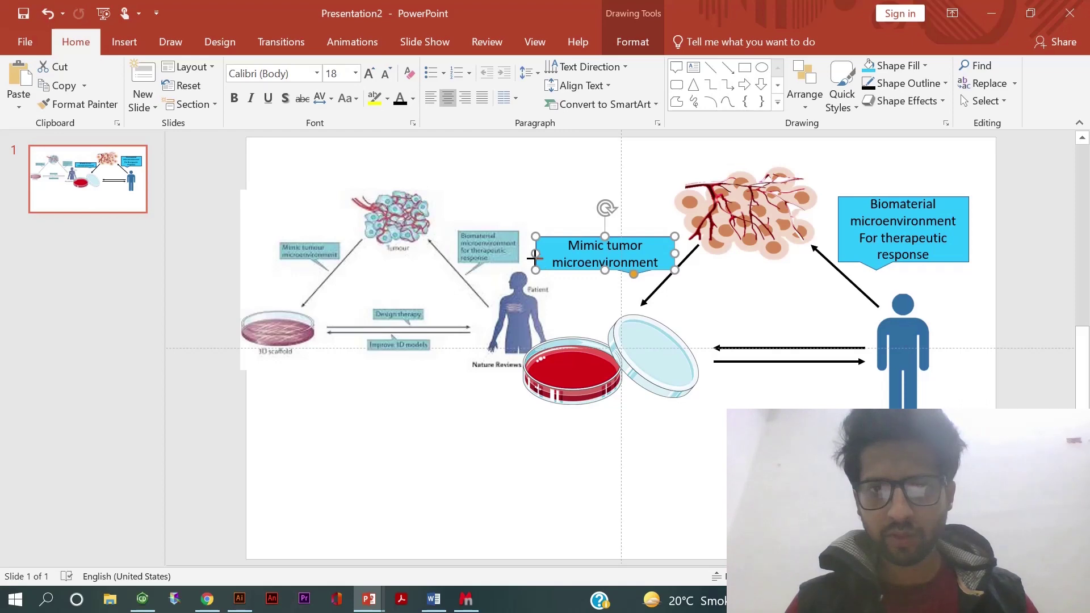
drag(534, 256, 551, 257)
drag(638, 238, 631, 231)
Set the Biomaterial callout text to Bahnschrift SemiCondensed and select all the diagram objects.
click(931, 257)
key(ctrl+a)
click(317, 74)
click(384, 142)
mouse_move(447, 147)
mouse_down()
mouse_move(734, 373)
mouse_move(1041, 486)
mouse_move(1040, 510)
mouse_up()
Select the whole diagram including the tumour picture and nudge it left and down toward the slide centre.
shift+click(812, 240)
key(Left)
key(Left)
key(Left)
key(Left)
key(Left)
key(Left)
key(Left)
key(Left)
key(Left)
key(Left)
key(Left)
key(Left)
key(Left)
key(Left)
key(Left)
key(Left)
key(Left)
key(Left)
key(Left)
key(Down)
key(Down)
key(Right)
key(Right)
key(Down)
key(Down)
key(Down)
key(Down)
key(Down)
key(Down)
key(Down)
key(Down)
click(968, 259)
Find Format Background via Tell Me and show the background fill colour choices.
click(672, 41)
click(676, 85)
click(1058, 348)
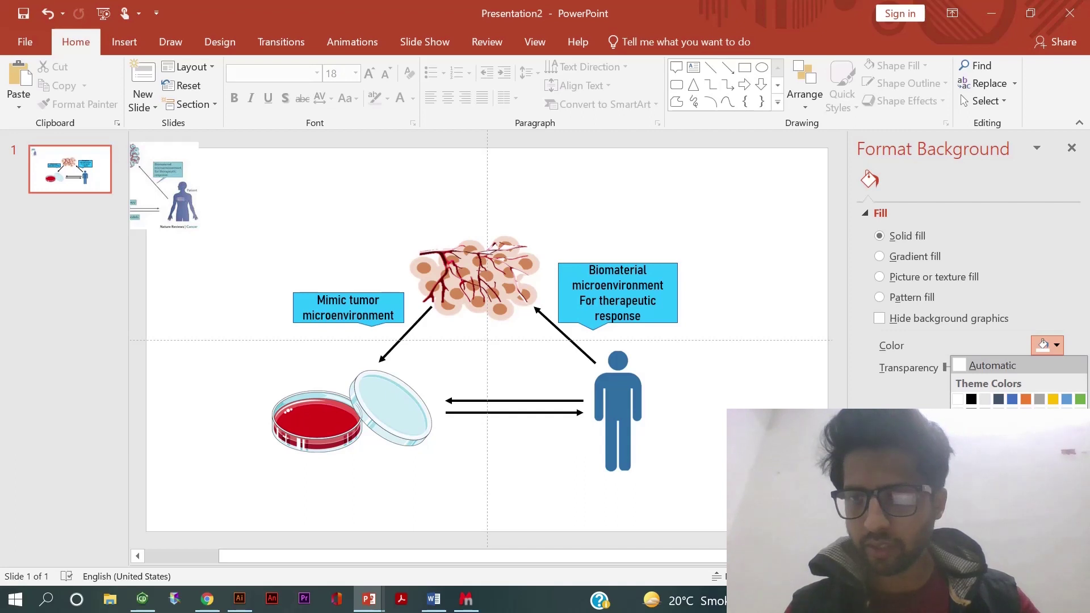